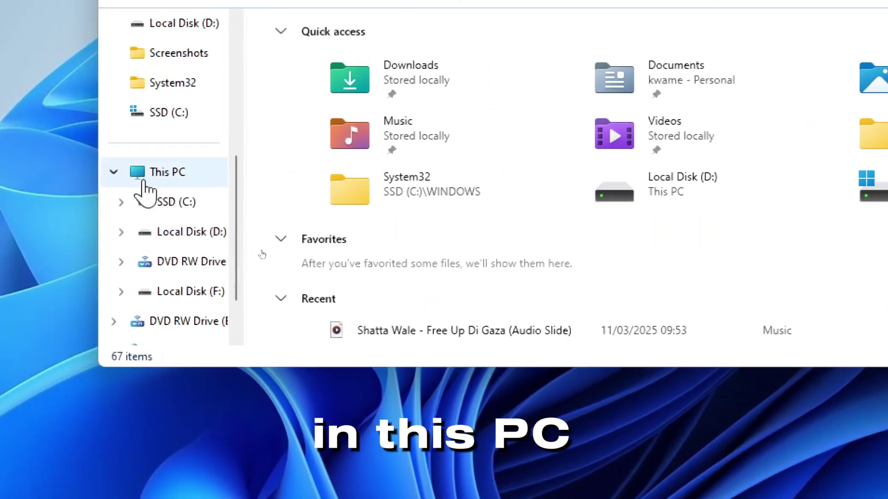
Step: View This PC's drives in File Explorer, where only C:, D: and F: appear
click(147, 174)
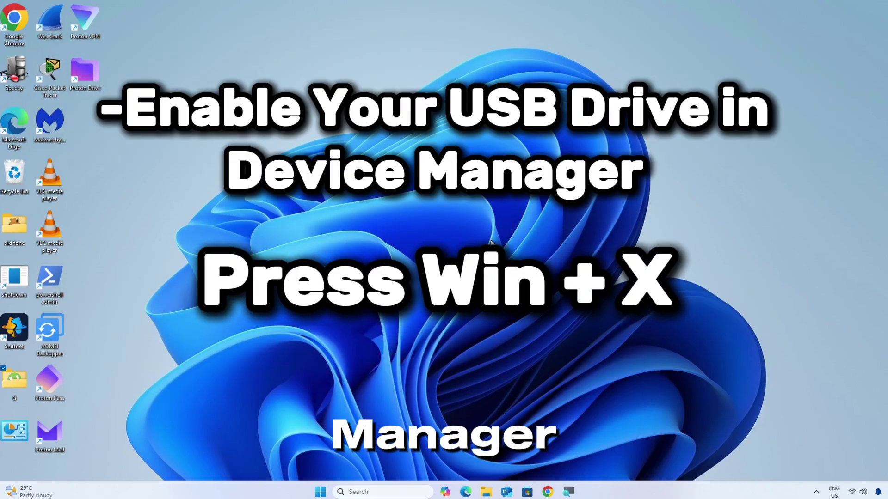
Step: Open Device Manager from the Win+X menu and show hidden devices
key(super+x)
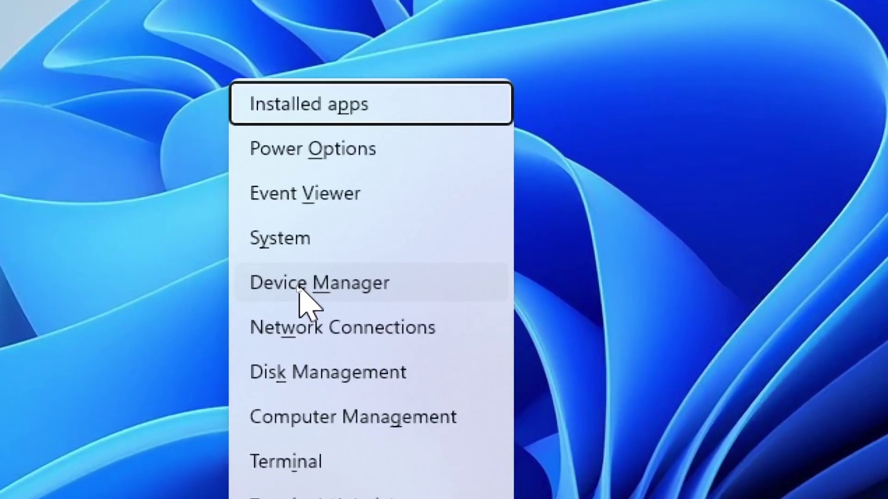
click(297, 286)
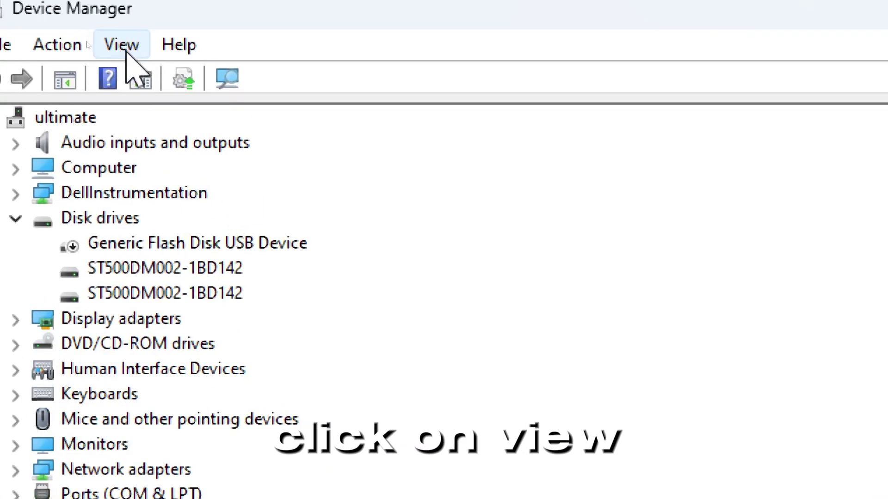
click(123, 45)
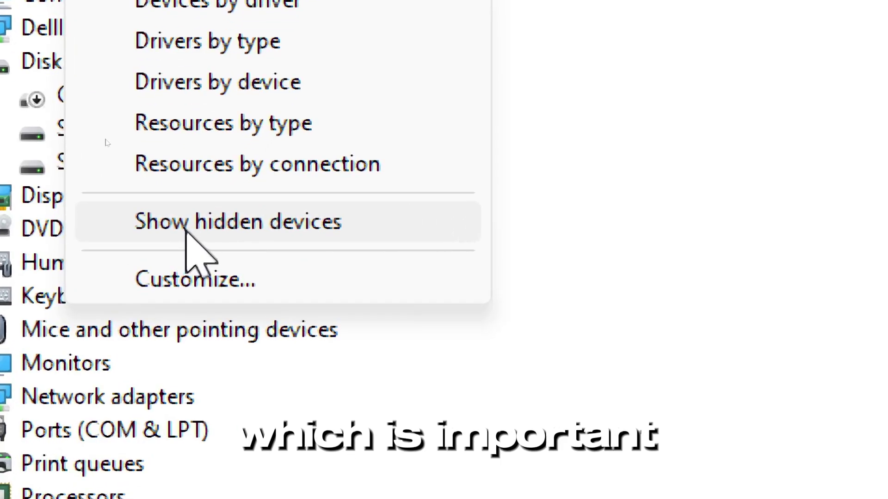
click(226, 236)
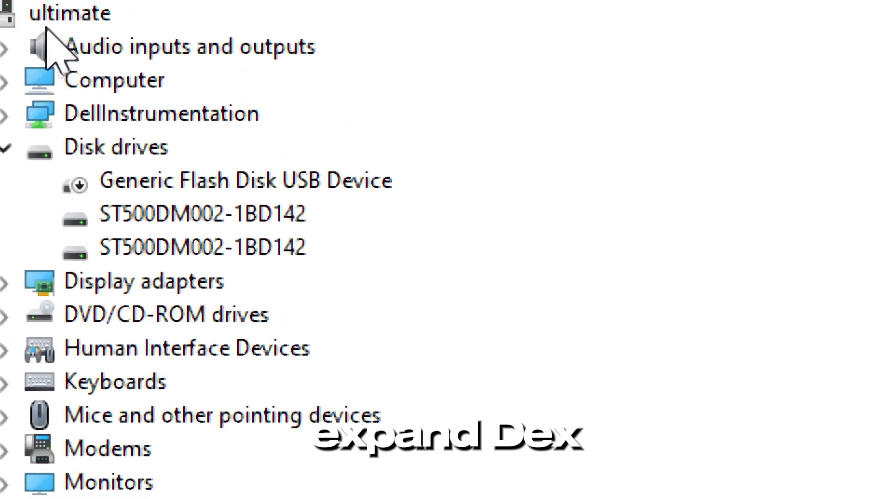
Step: Select the Generic Flash Disk USB Device under Disk drives and bring up its actions
click(95, 150)
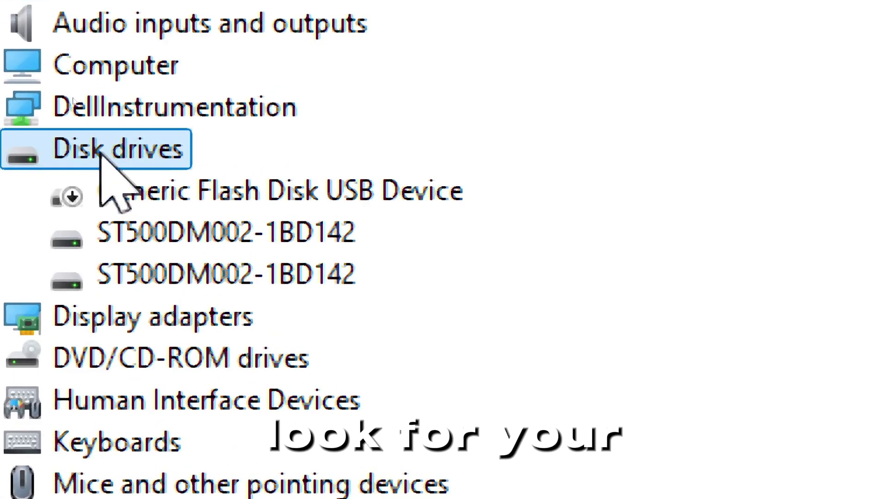
click(210, 196)
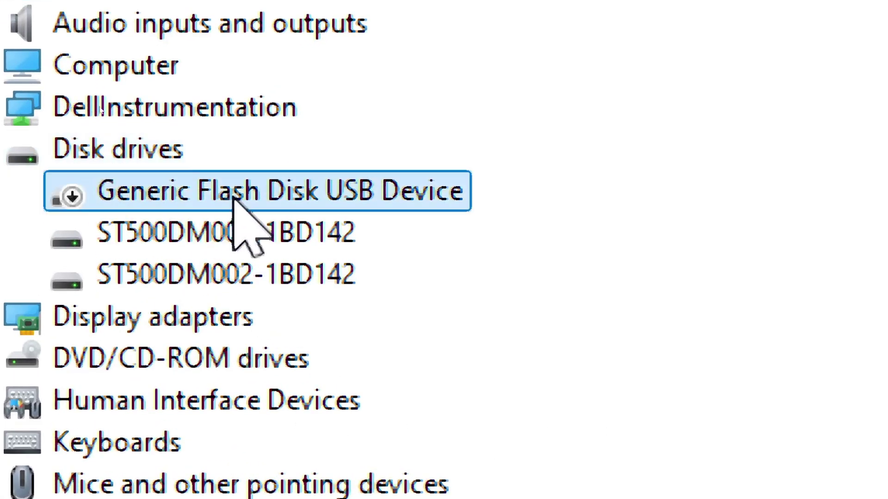
right_click(270, 202)
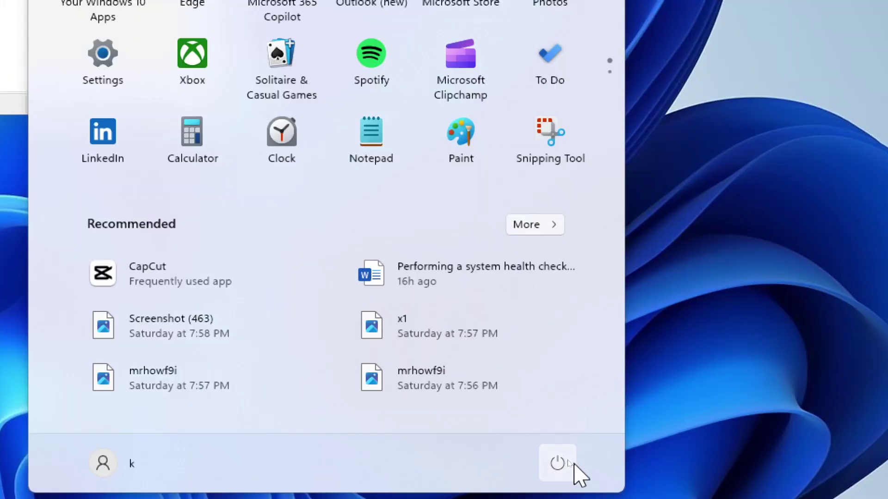
Step: Restart the PC from the Start menu's Power options
click(559, 460)
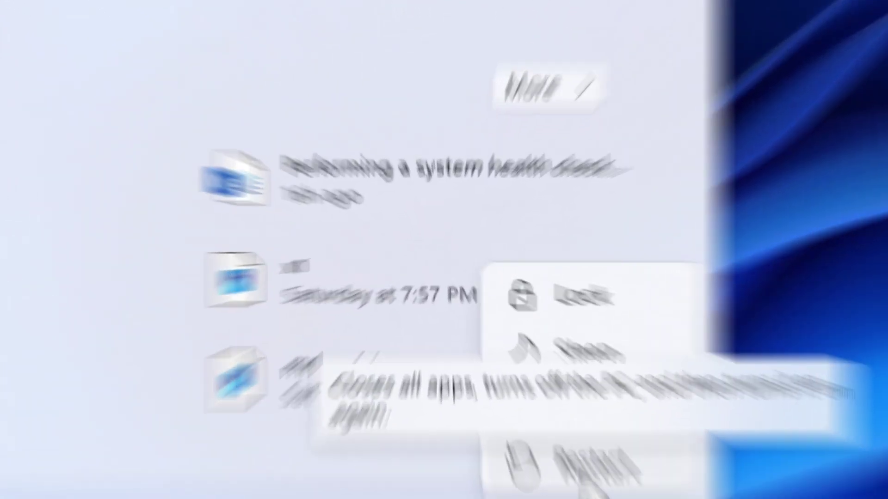
click(578, 462)
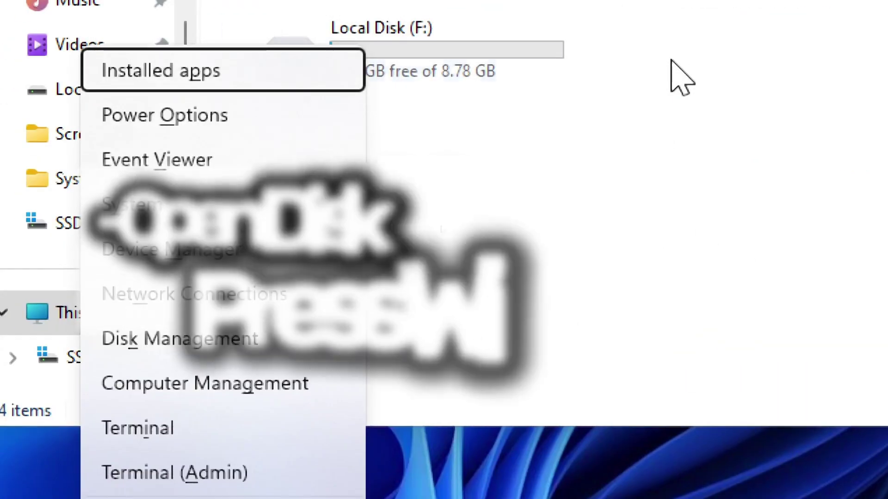
Step: Open Disk Management to see the 29.30 GB removable Disk 2 as unallocated
click(147, 350)
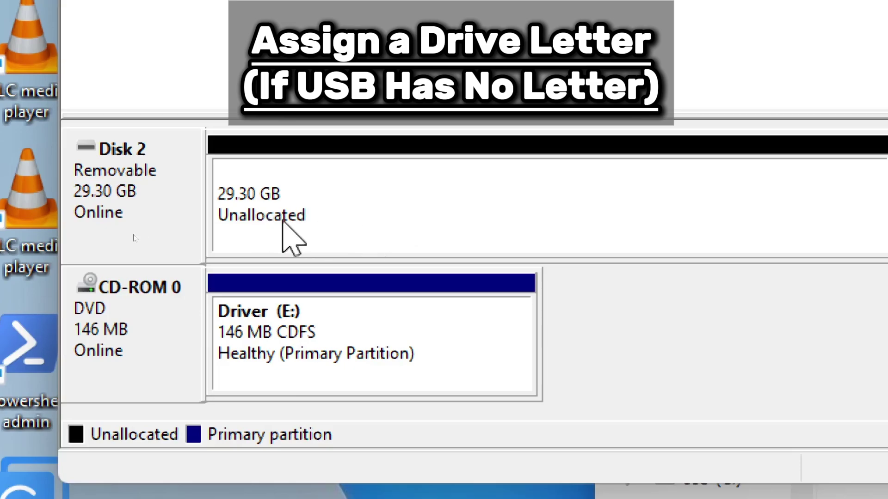
Step: Add drive letter J to removable Disk 2 through Change Drive Letter and Paths
right_click(123, 211)
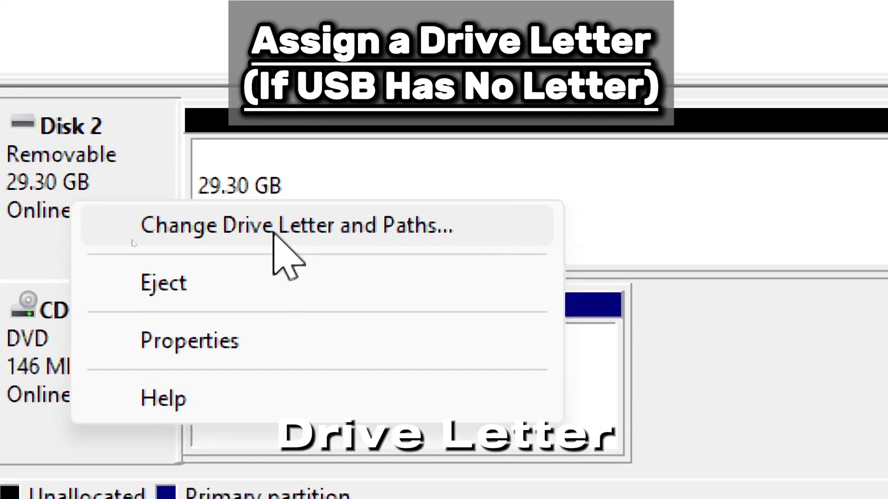
click(274, 234)
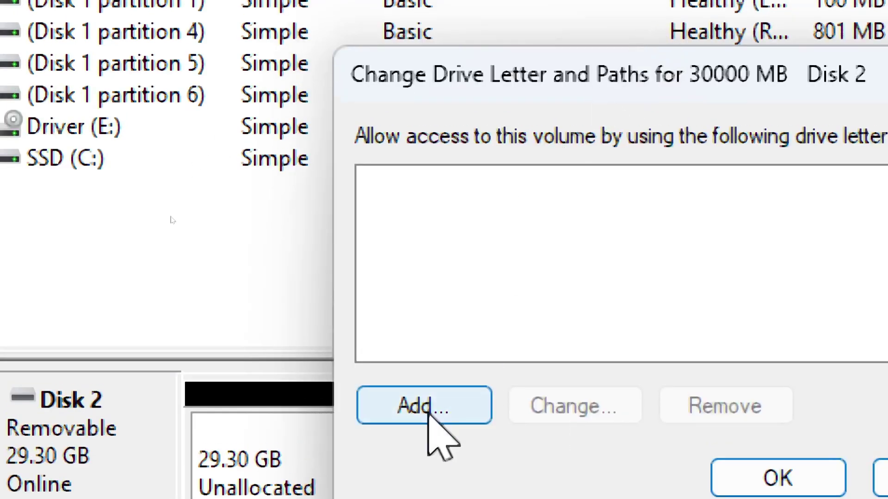
click(428, 410)
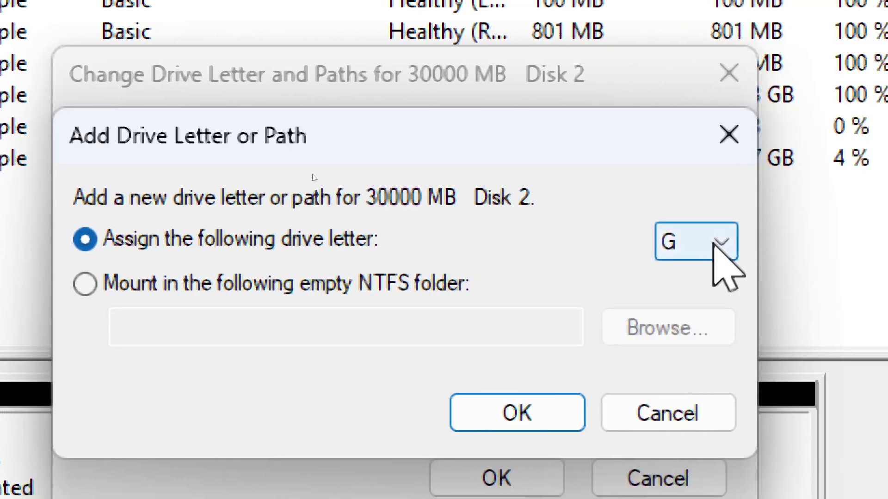
click(887, 246)
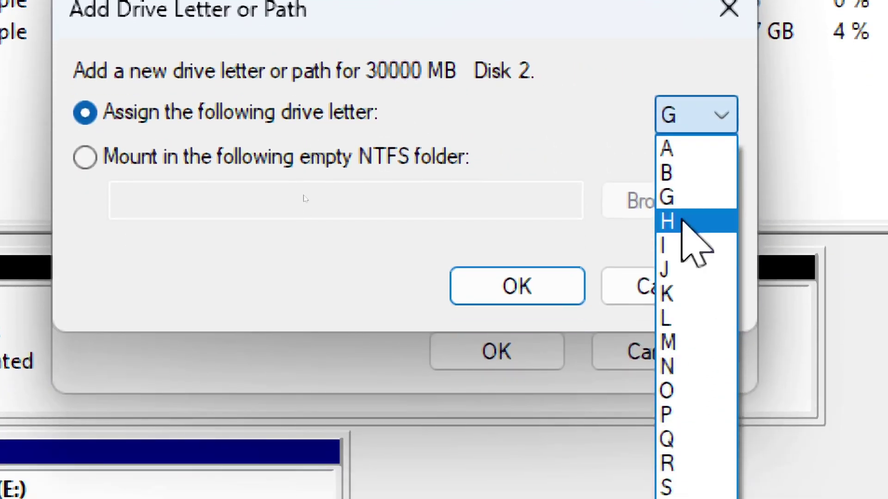
click(689, 269)
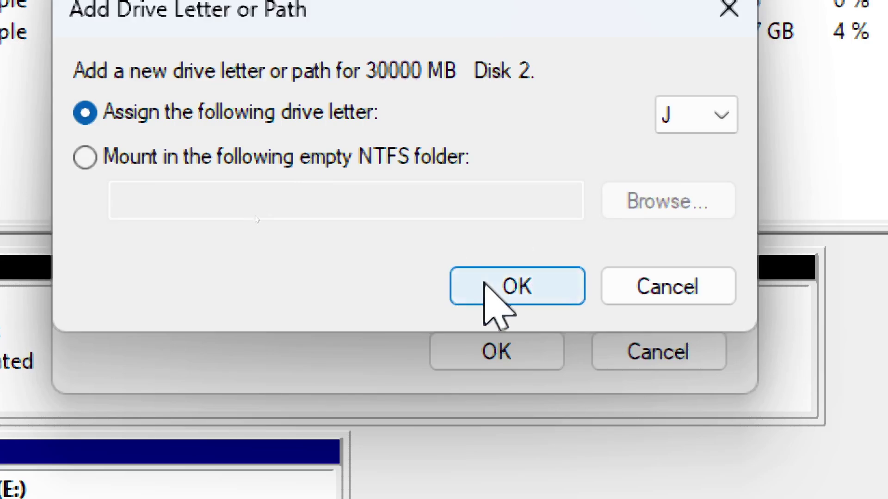
click(484, 282)
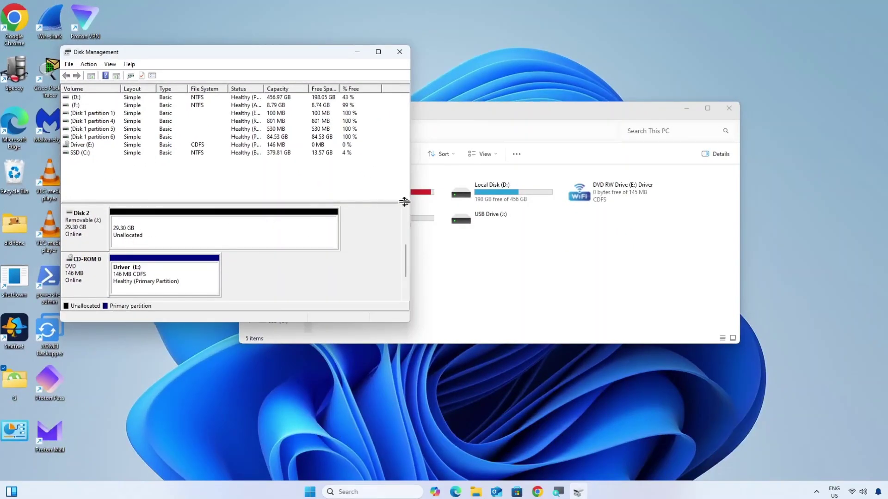
click(508, 244)
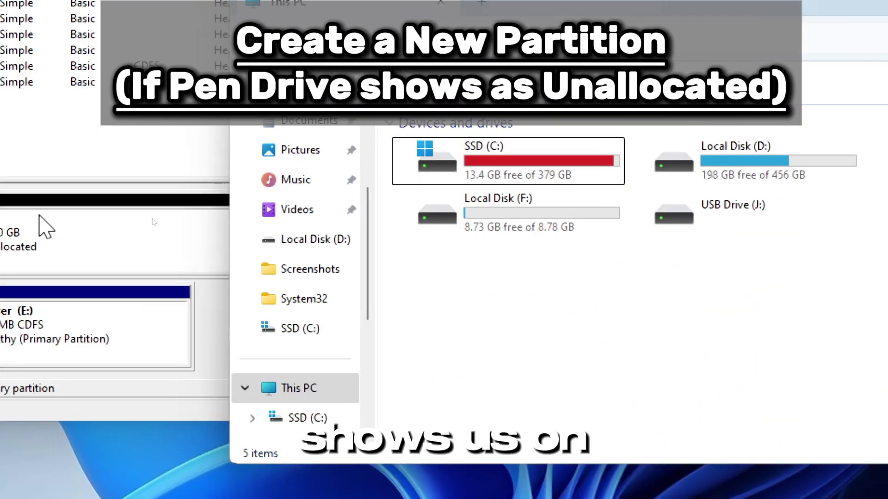
click(76, 199)
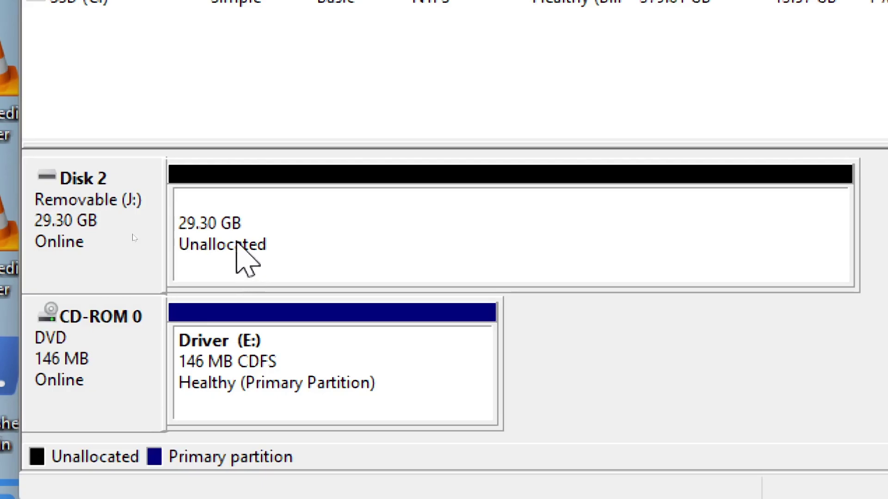
Step: Start a new simple volume on Disk 2 using the full 29998 MB with letter I
right_click(237, 244)
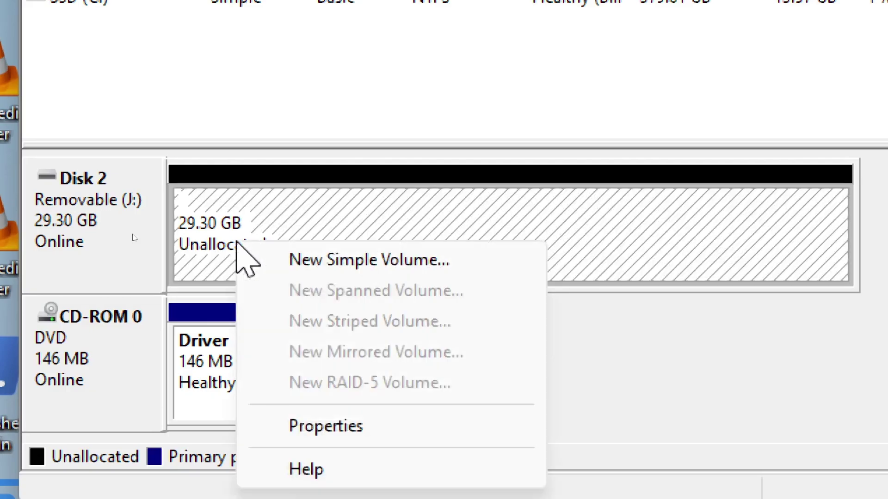
click(369, 261)
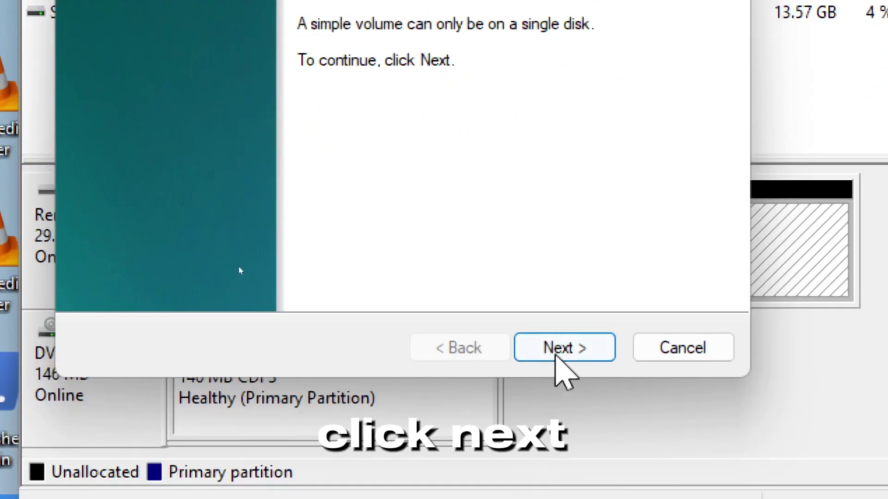
click(565, 490)
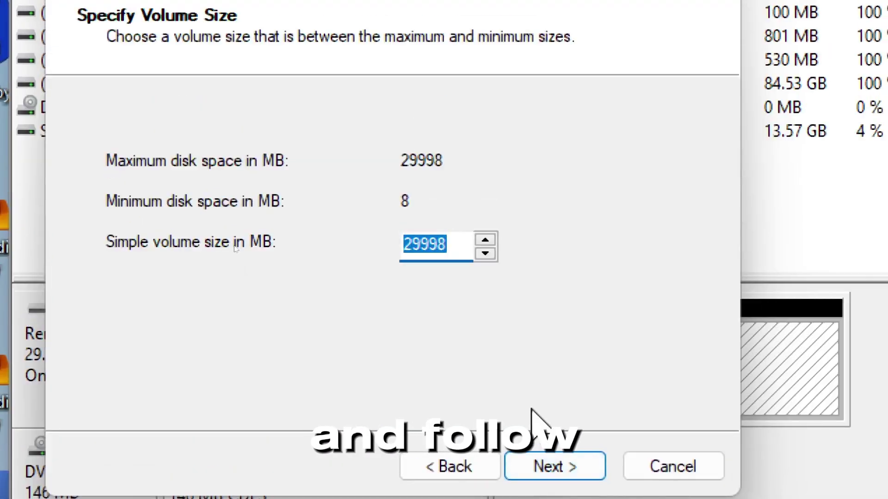
click(555, 464)
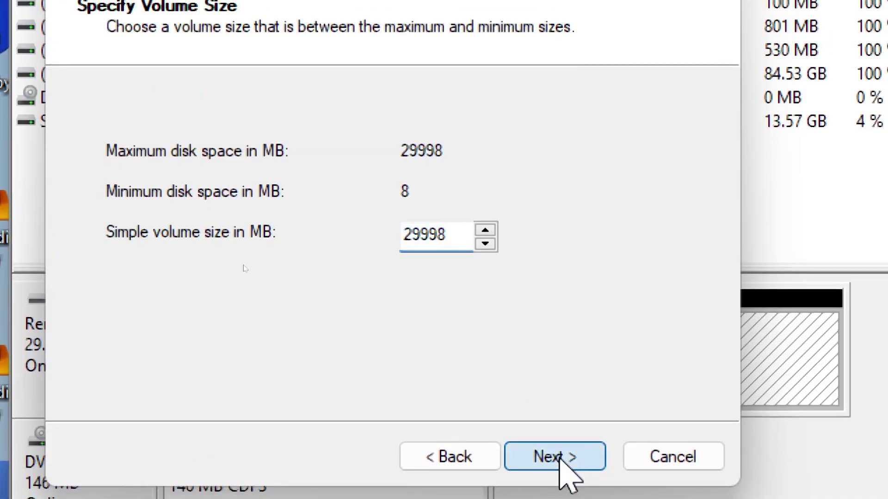
click(529, 154)
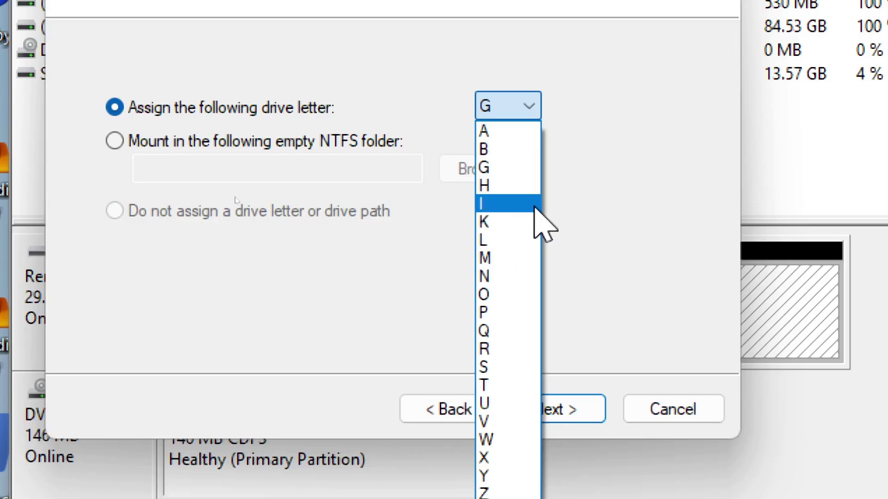
click(535, 205)
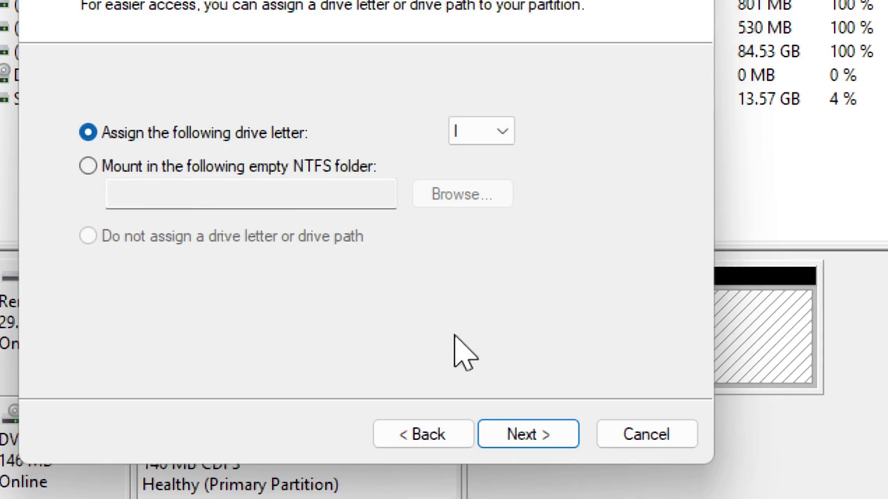
click(545, 440)
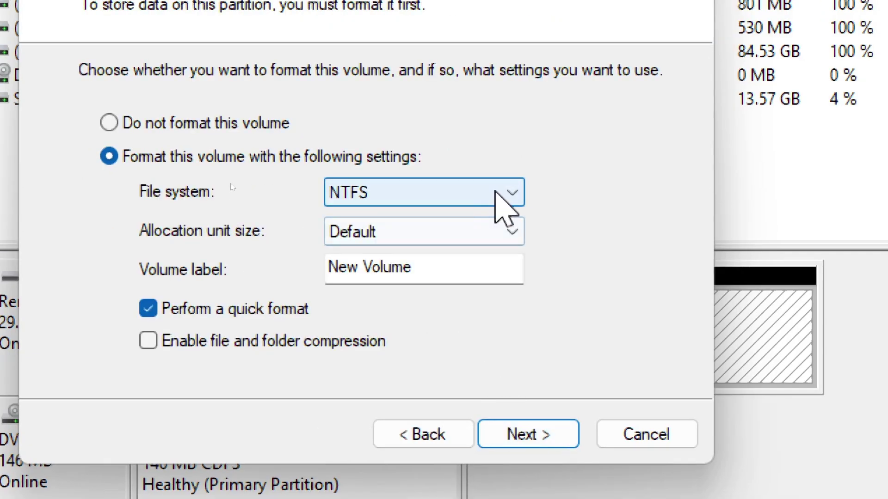
Step: Format the volume as NTFS named New Volume and finish the wizard
click(505, 203)
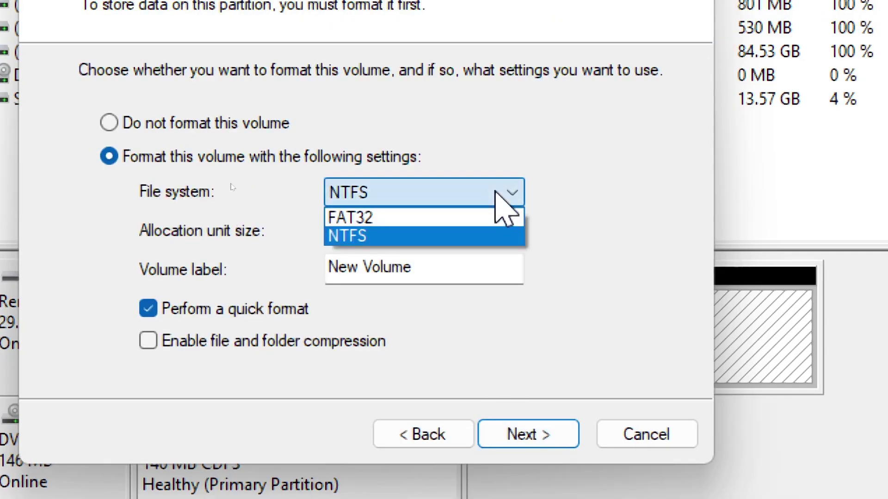
click(358, 238)
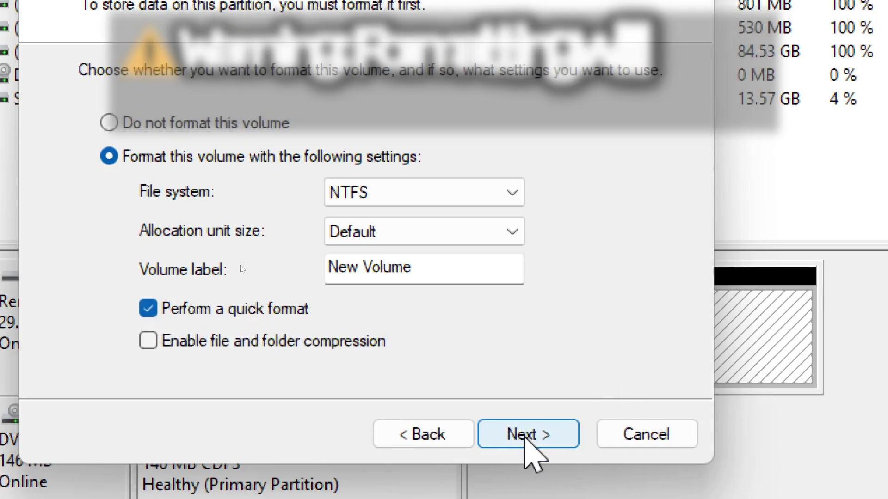
click(526, 432)
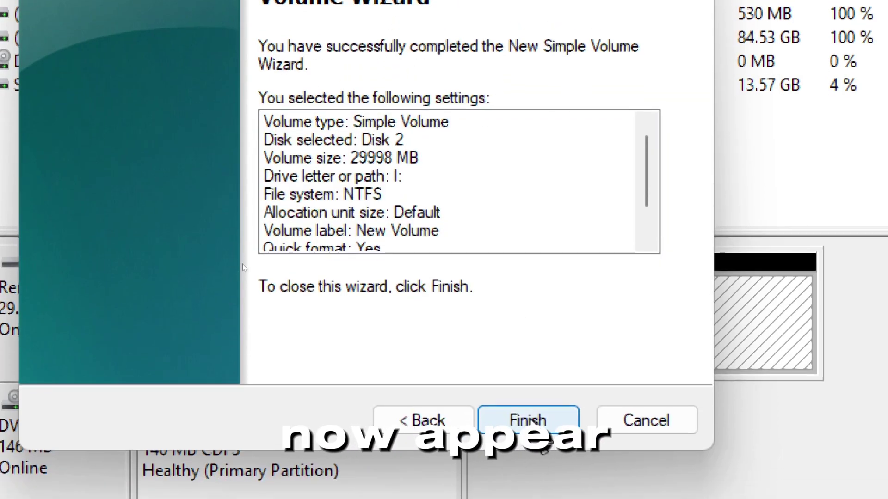
click(527, 421)
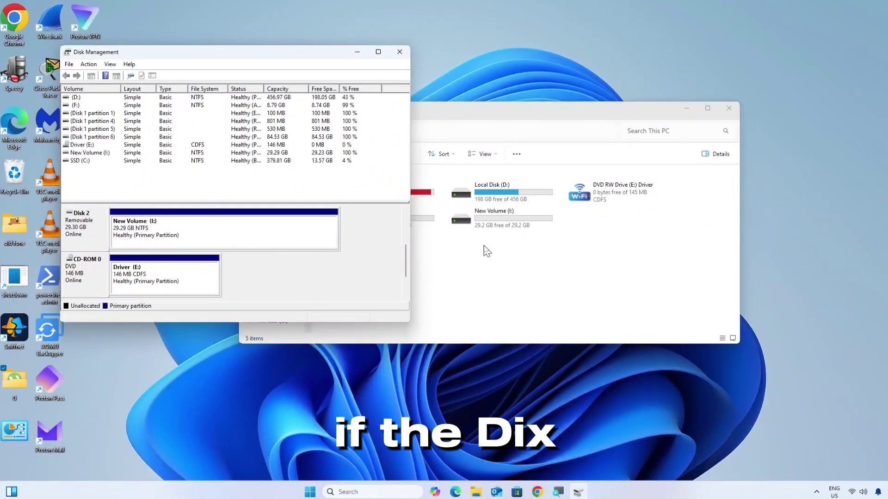
Step: Open Device Manager and select the Generic Flash Disk USB Device under Disk drives
click(707, 331)
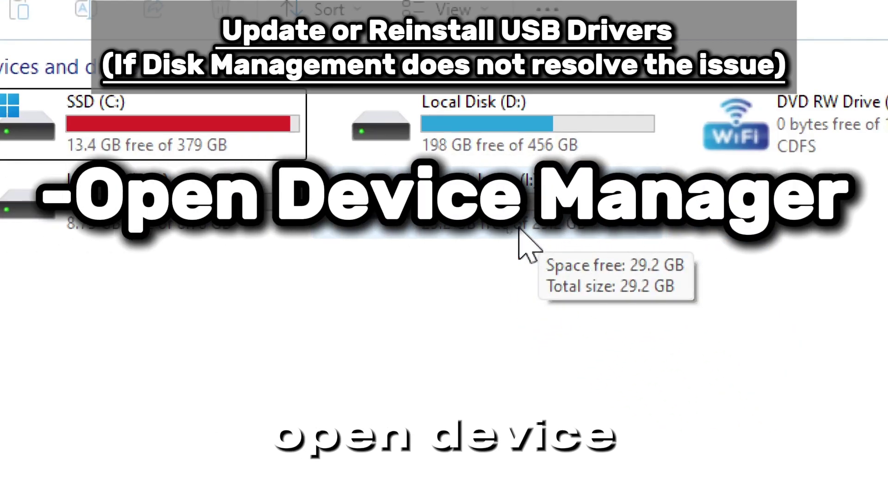
key(super+x)
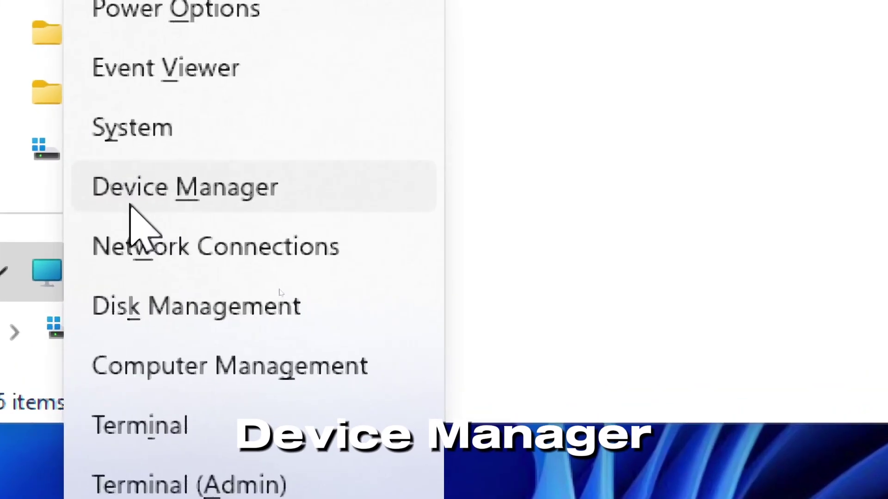
click(131, 203)
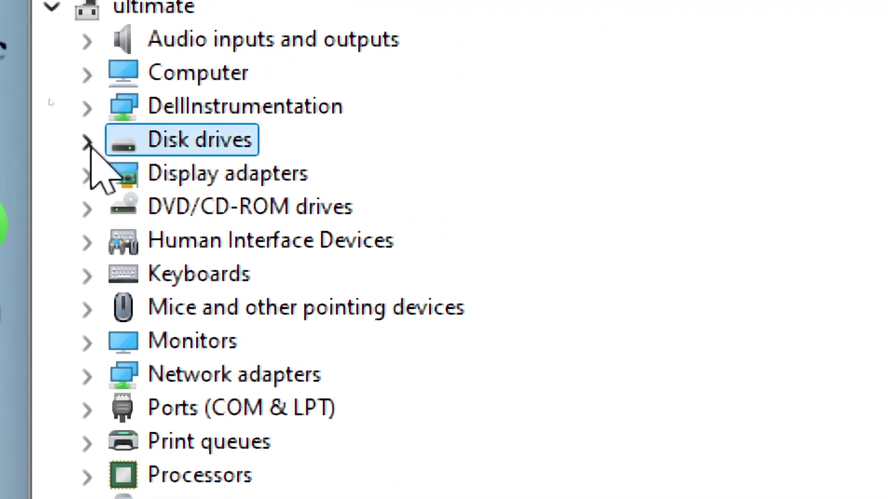
click(88, 142)
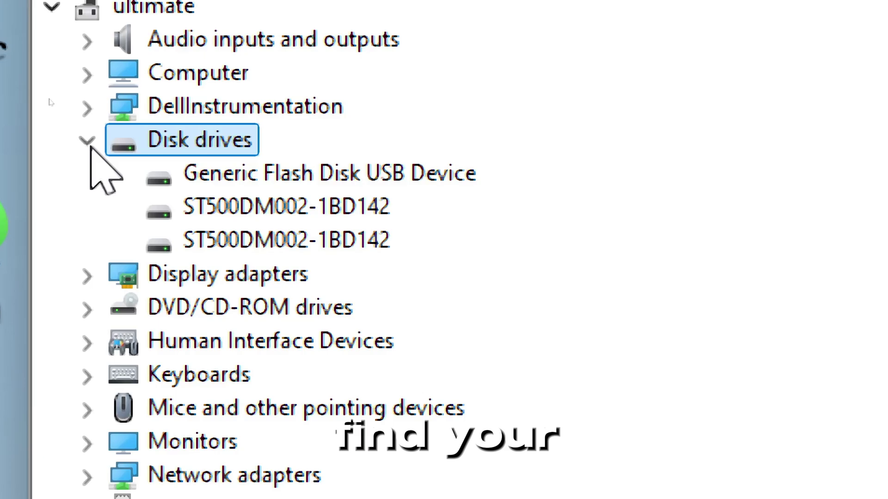
click(281, 174)
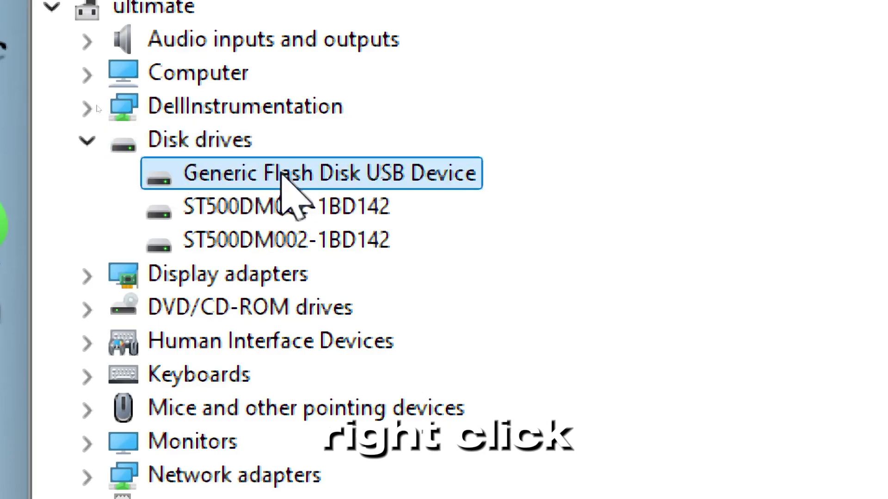
Step: Have Windows search automatically for an updated flash disk driver, then restart the PC
right_click(284, 177)
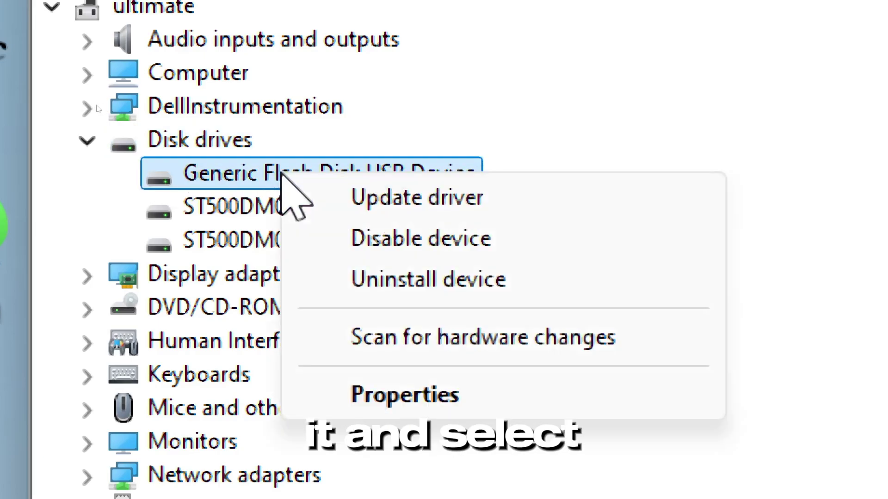
click(429, 198)
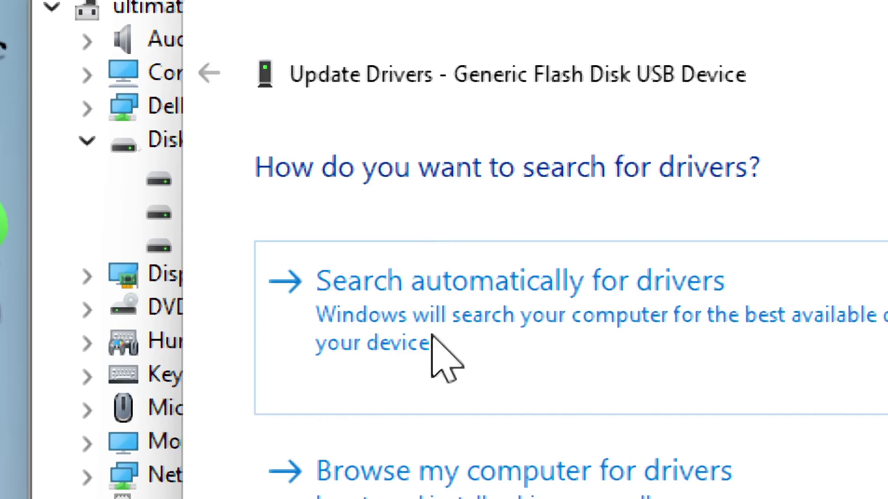
click(544, 304)
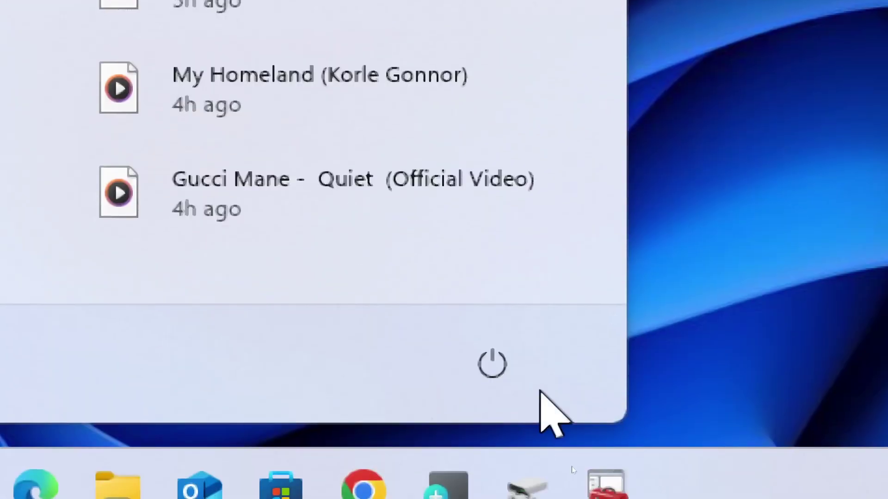
click(492, 364)
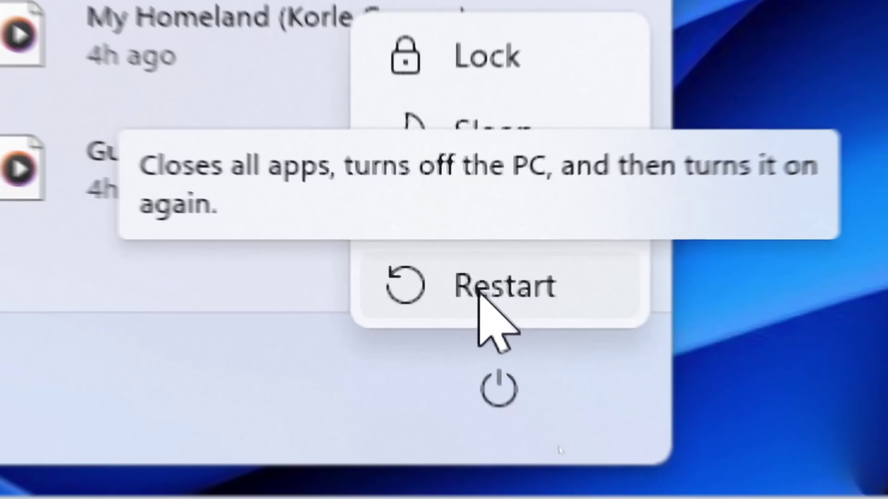
click(485, 287)
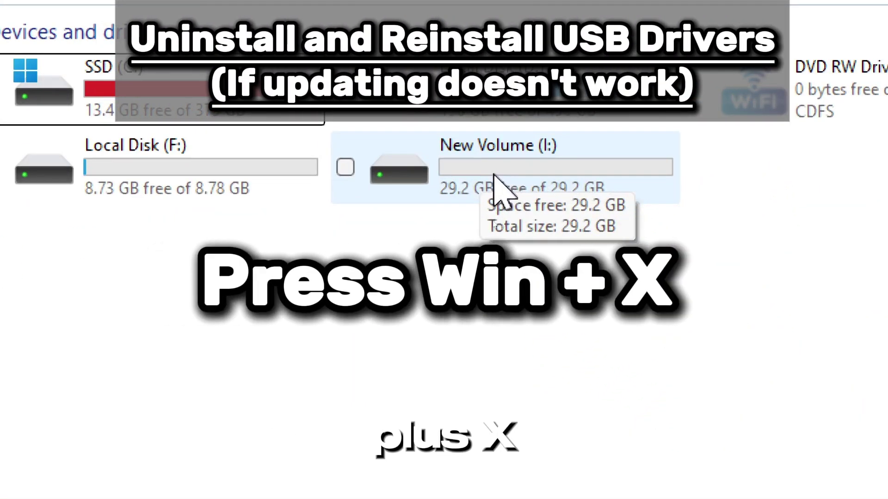
Step: Open Device Manager and uninstall the Generic Flash Disk USB Device under Disk drives
key(super+x)
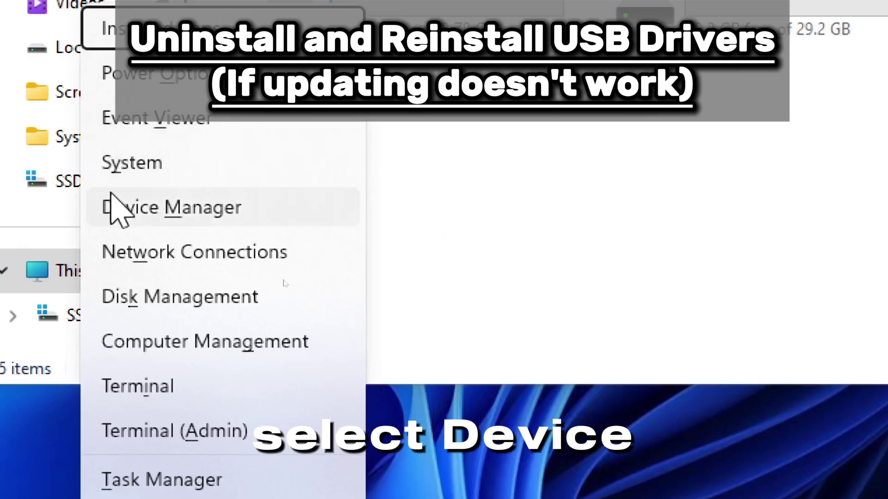
click(179, 210)
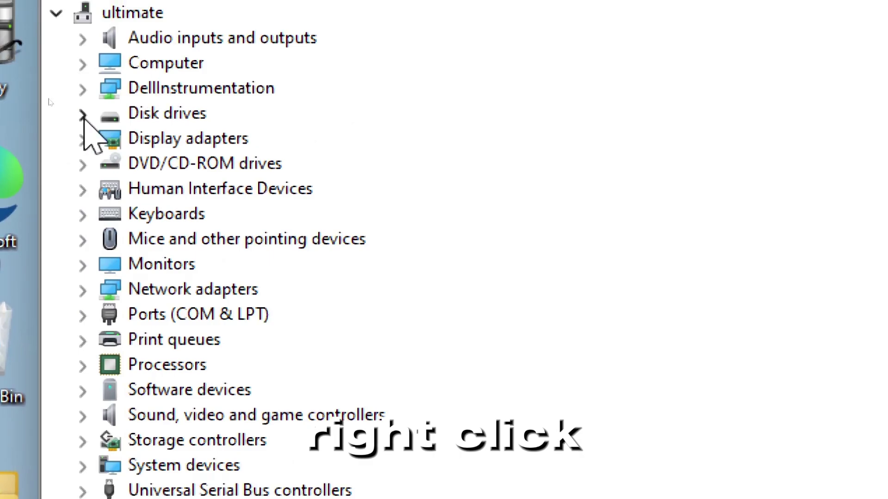
click(82, 115)
right_click(268, 143)
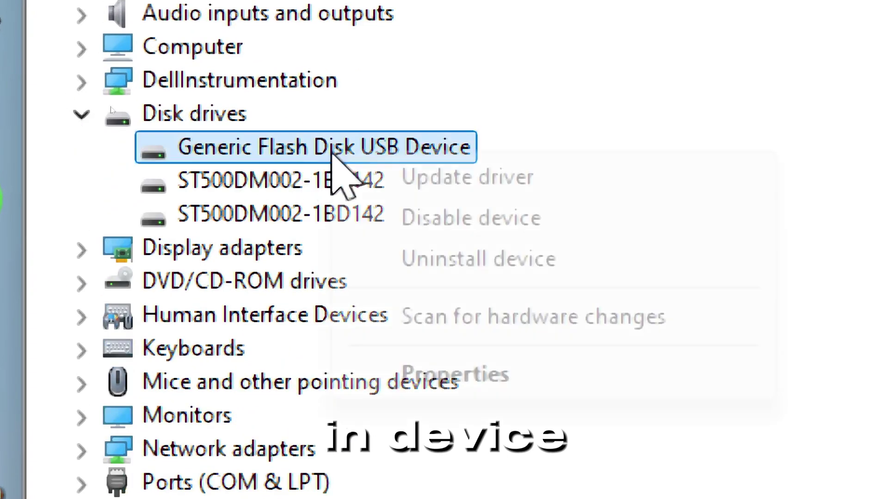
click(496, 264)
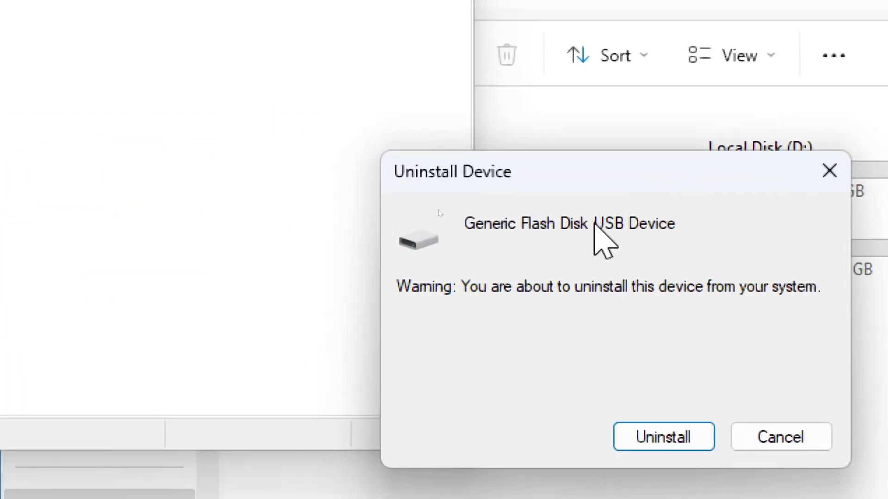
click(684, 440)
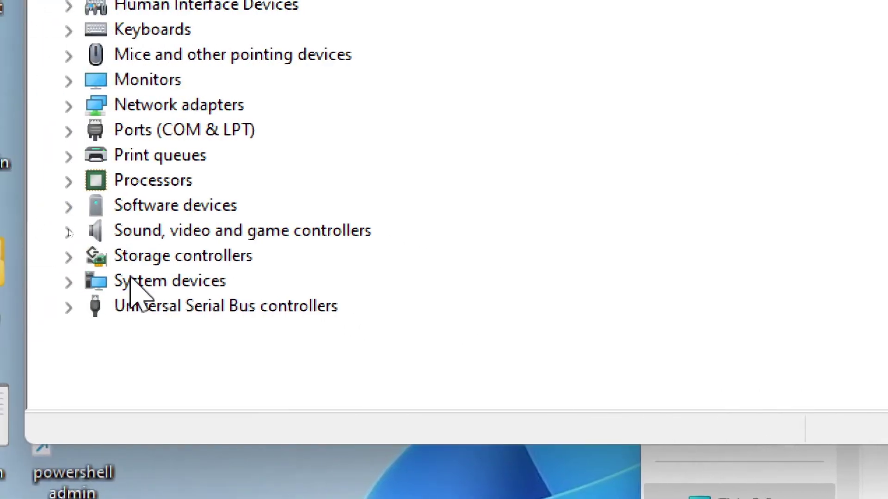
Step: Expand Universal Serial Bus controllers and uninstall the first USB Root Hub
click(159, 306)
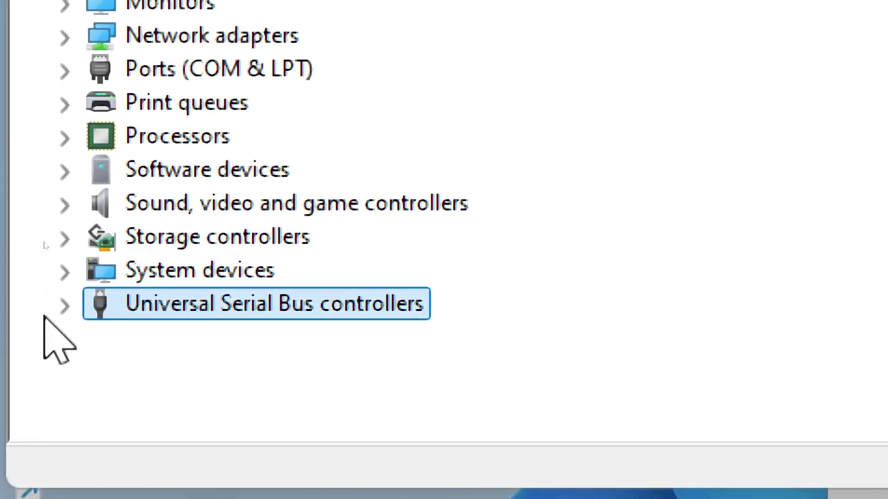
click(65, 308)
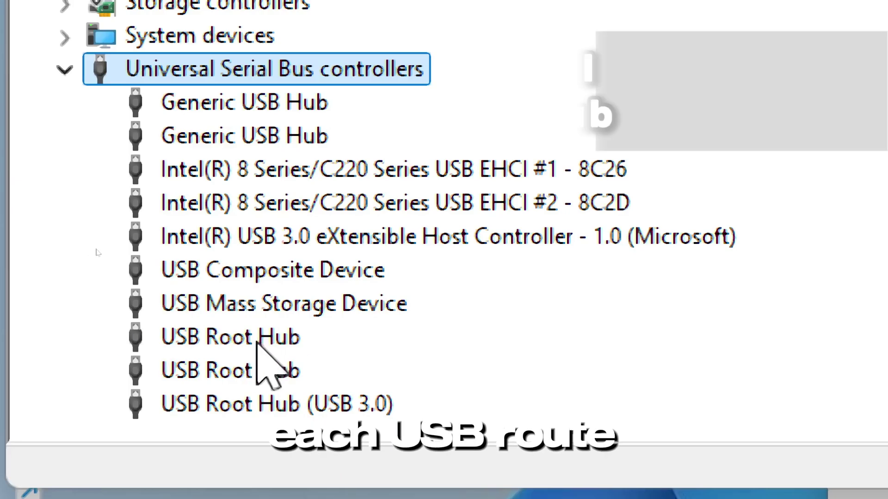
right_click(257, 342)
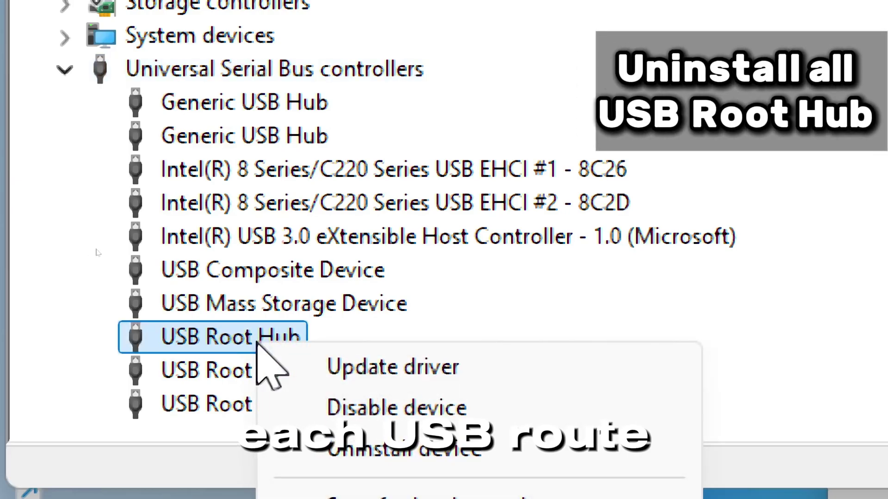
click(405, 449)
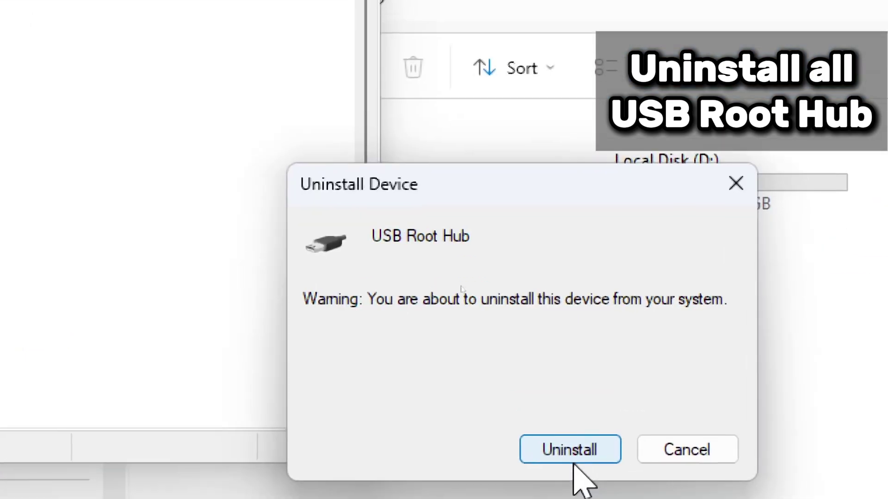
click(881, 459)
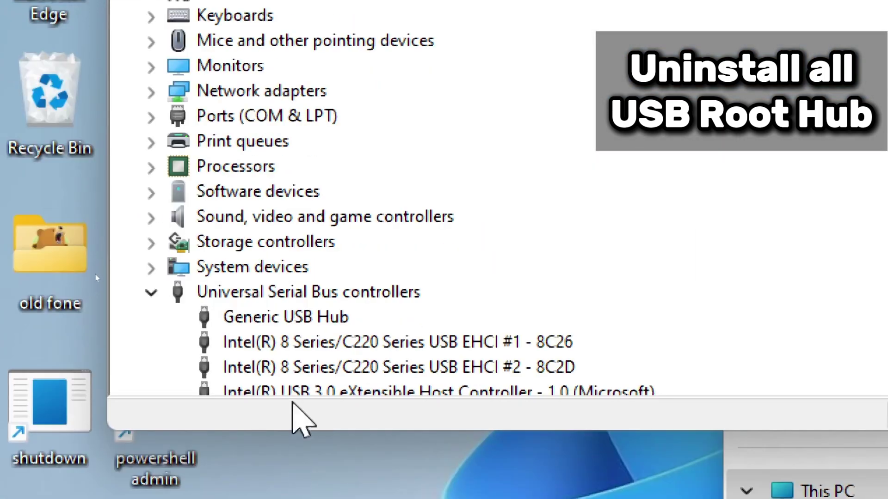
Step: Uninstall the second USB Root Hub as well
scroll(268, 341, down, 2)
right_click(277, 342)
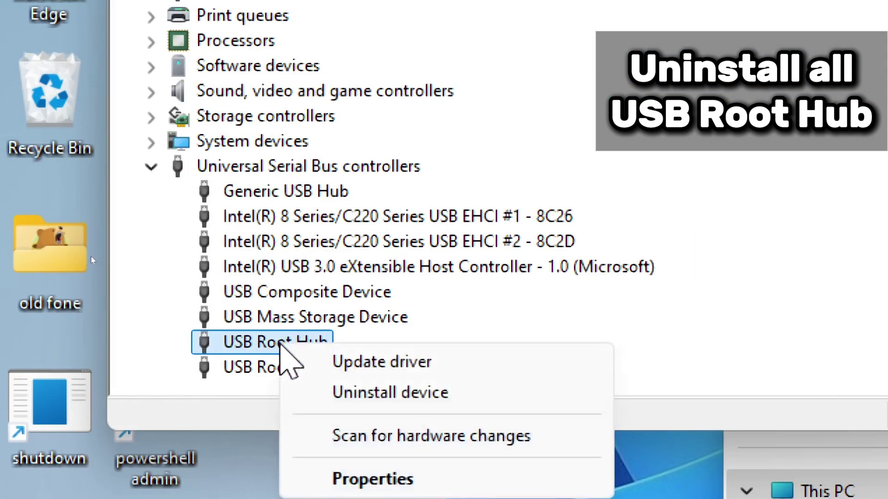
click(430, 393)
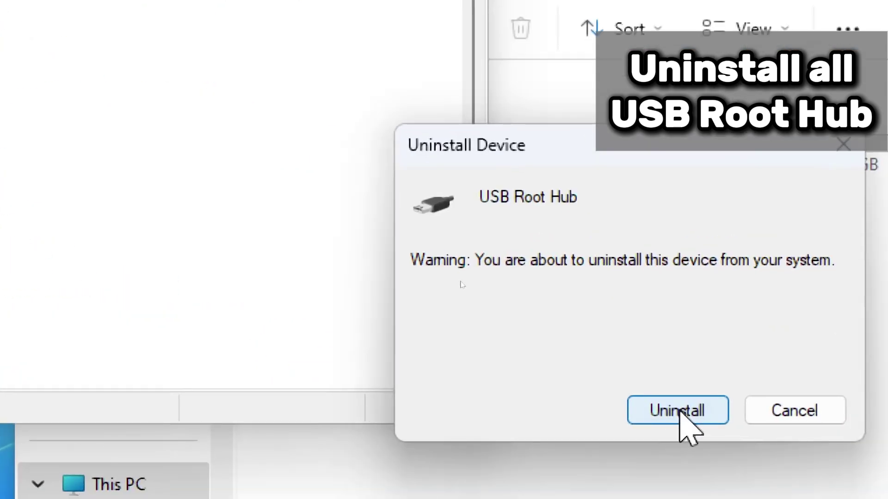
click(680, 411)
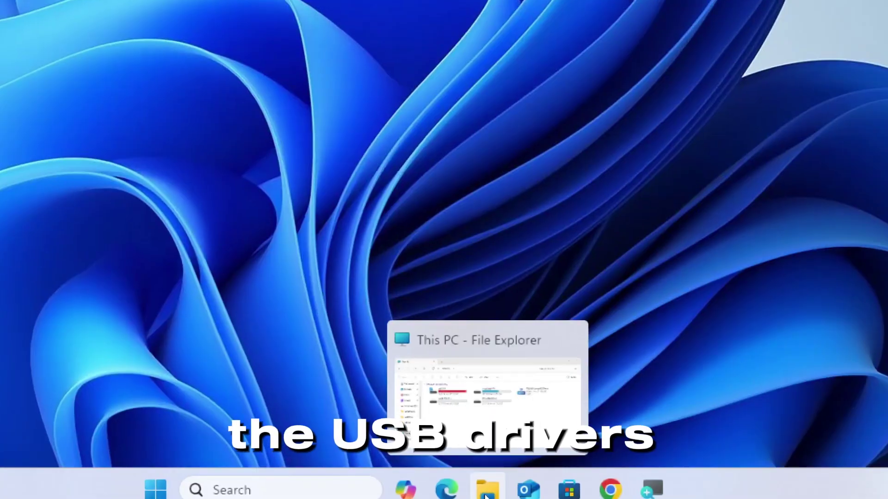
Step: Open the New Volume (I:) drive, showing 29.2 GB free, from This PC
click(486, 492)
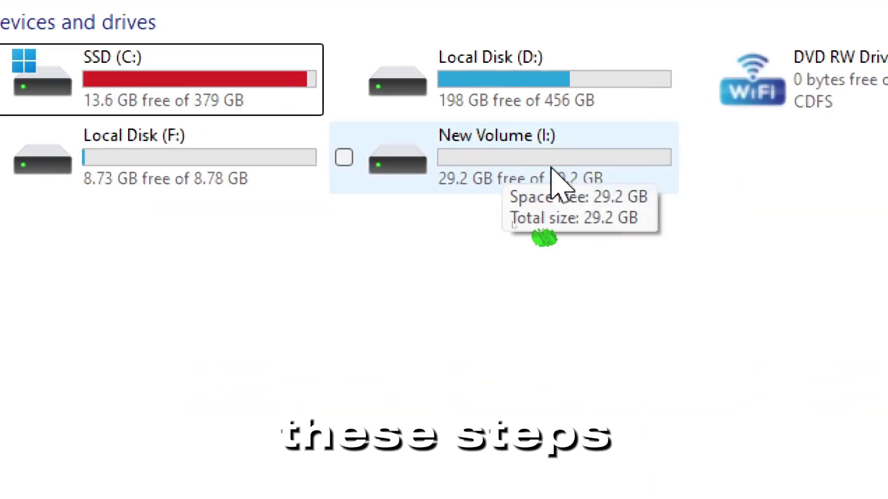
click(522, 176)
key(Return)
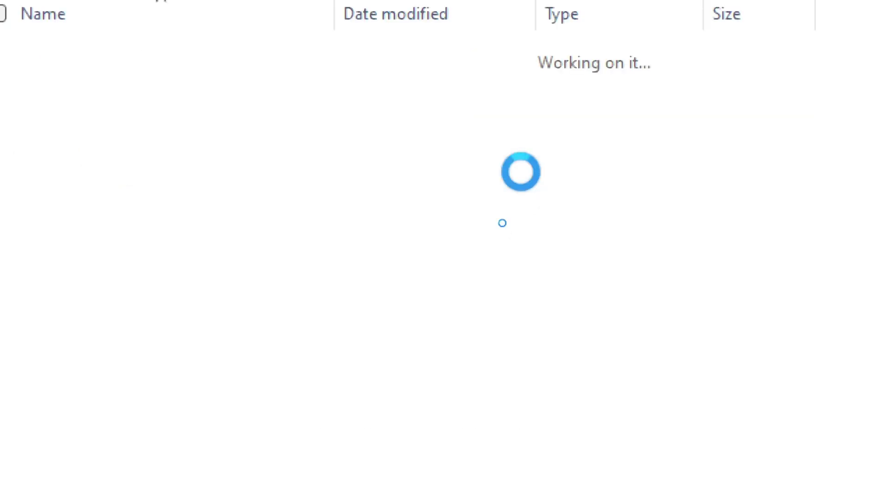